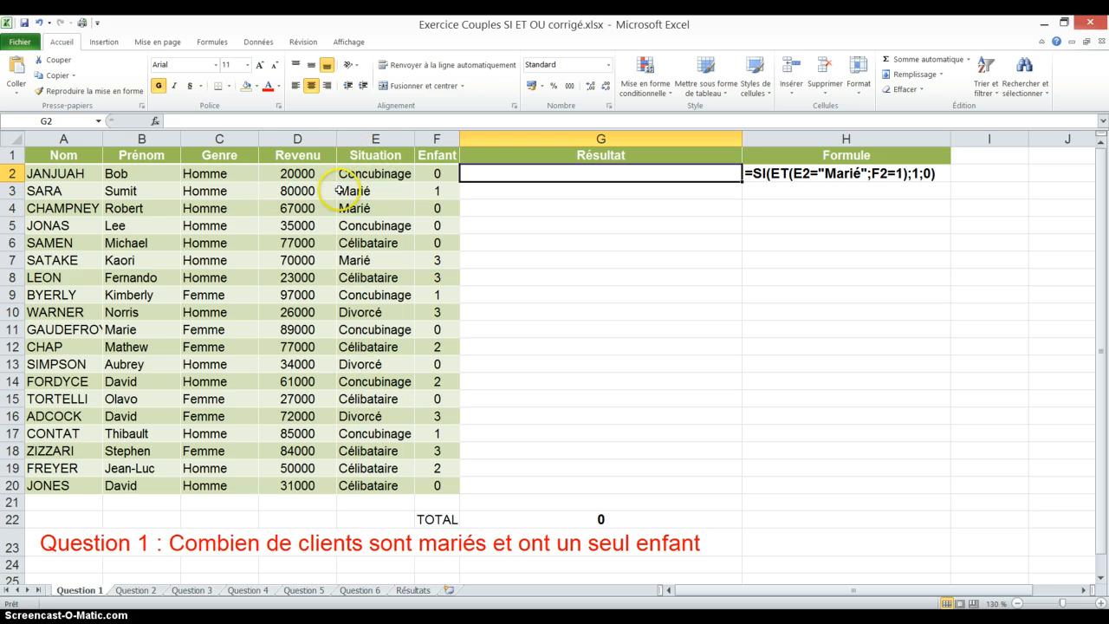
- Fill the Situation cells E3 and E4 and the Enfant cell F3 with yellow
click(359, 190)
click(254, 85)
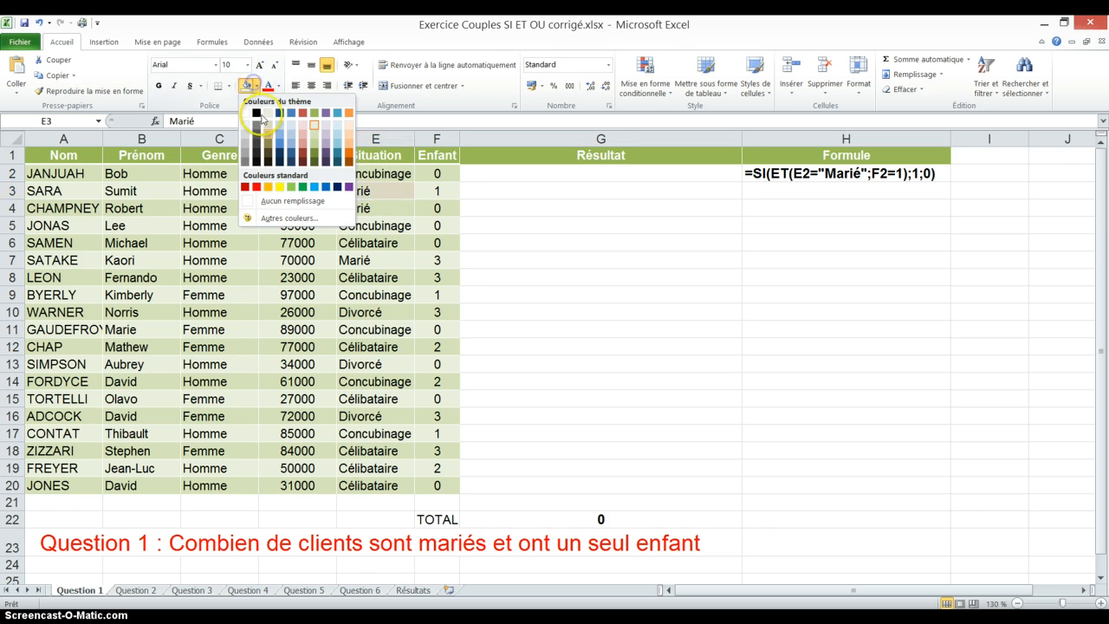
click(295, 179)
click(382, 211)
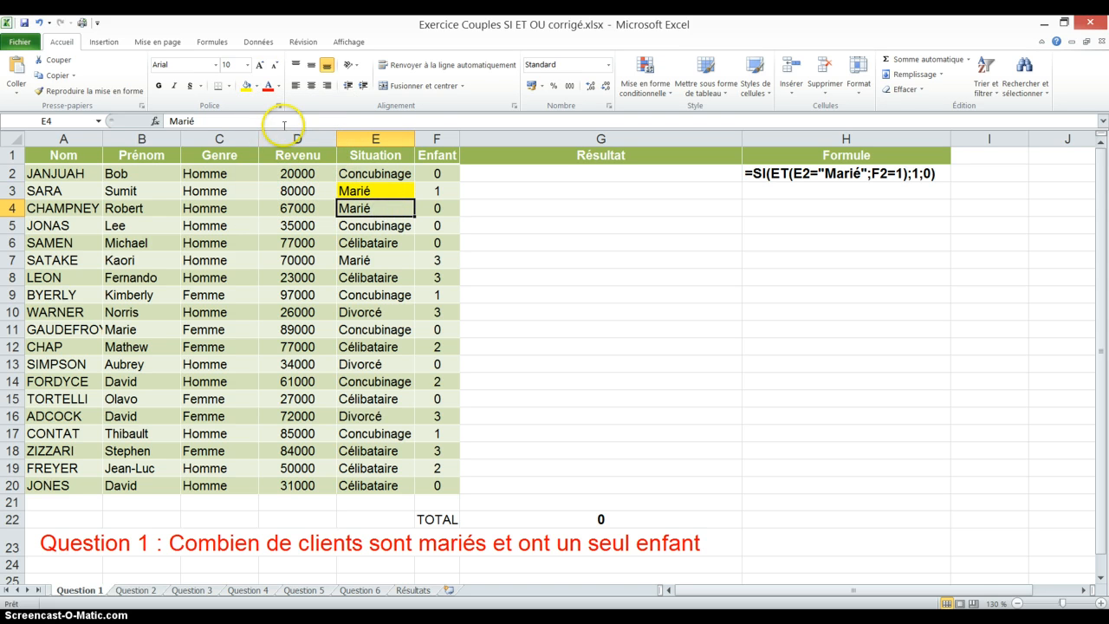
click(436, 191)
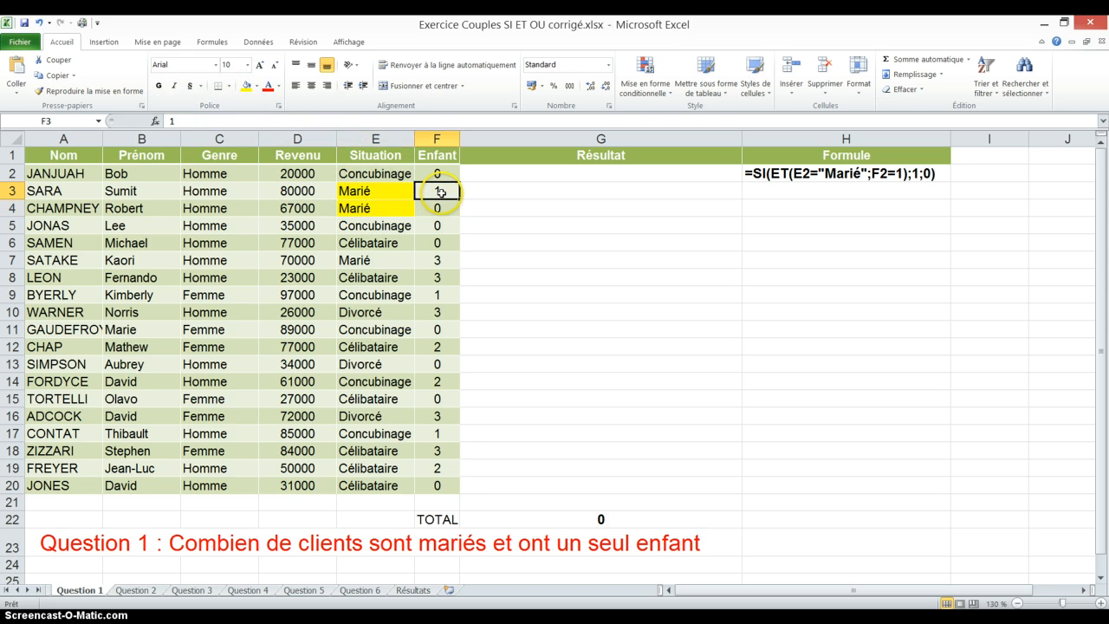
click(246, 86)
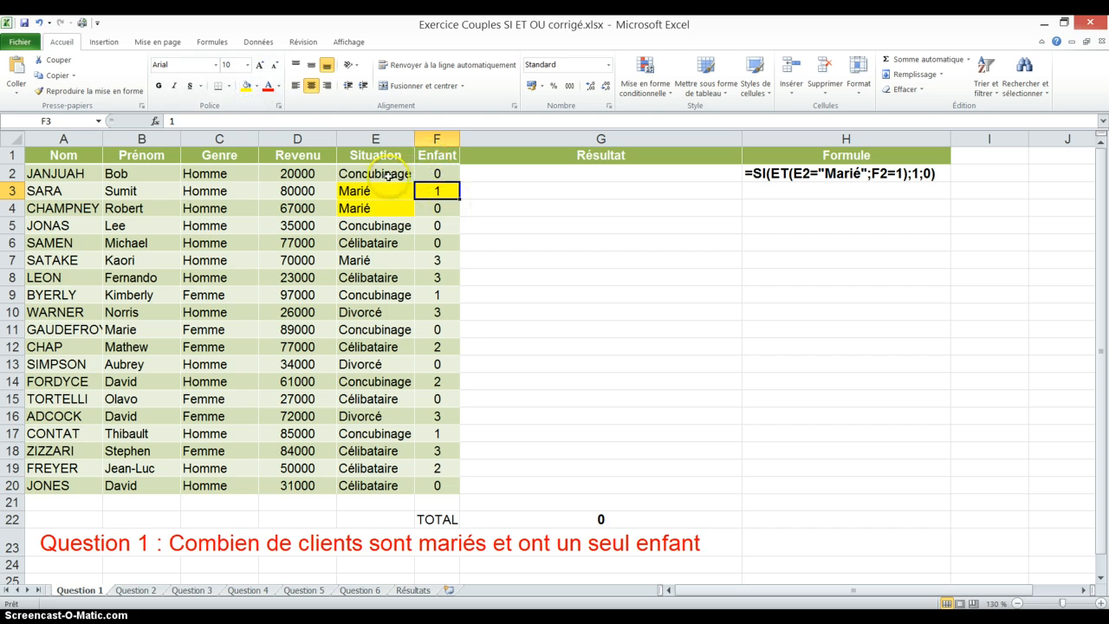
click(446, 195)
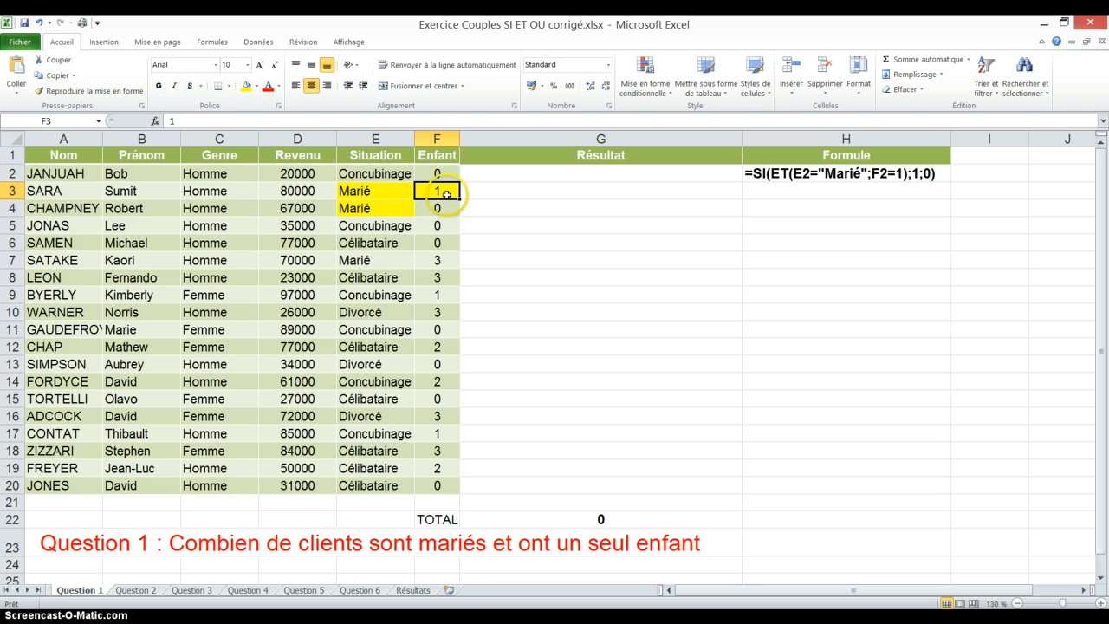
- Remove the fill colour from the Situation cell E4, leaving E3 and F3 as the highlighted pair
click(390, 208)
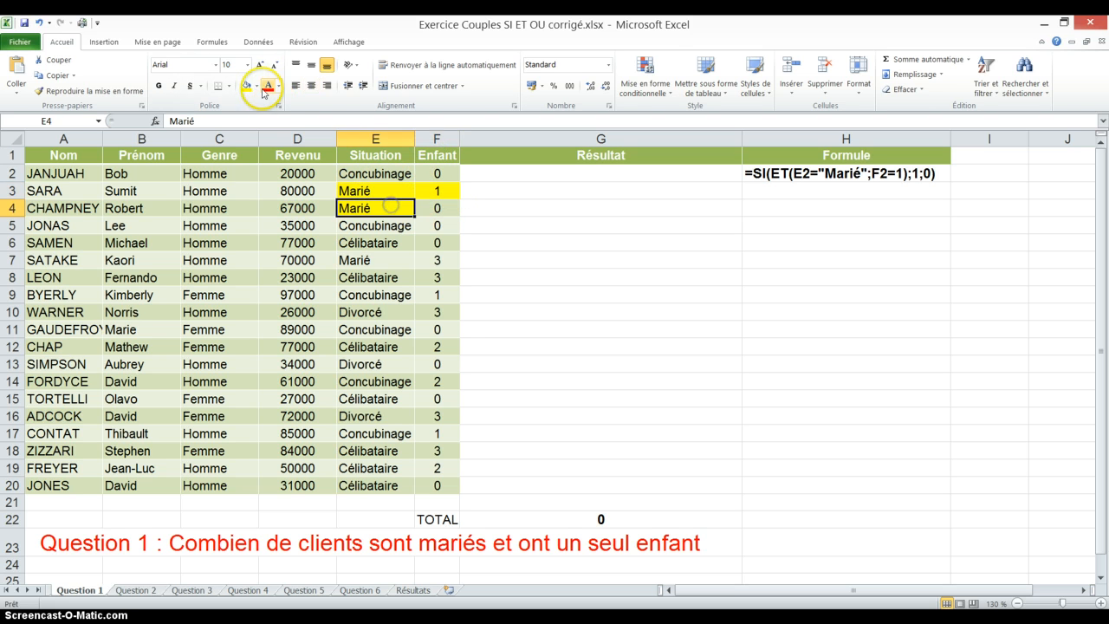
click(256, 85)
click(292, 202)
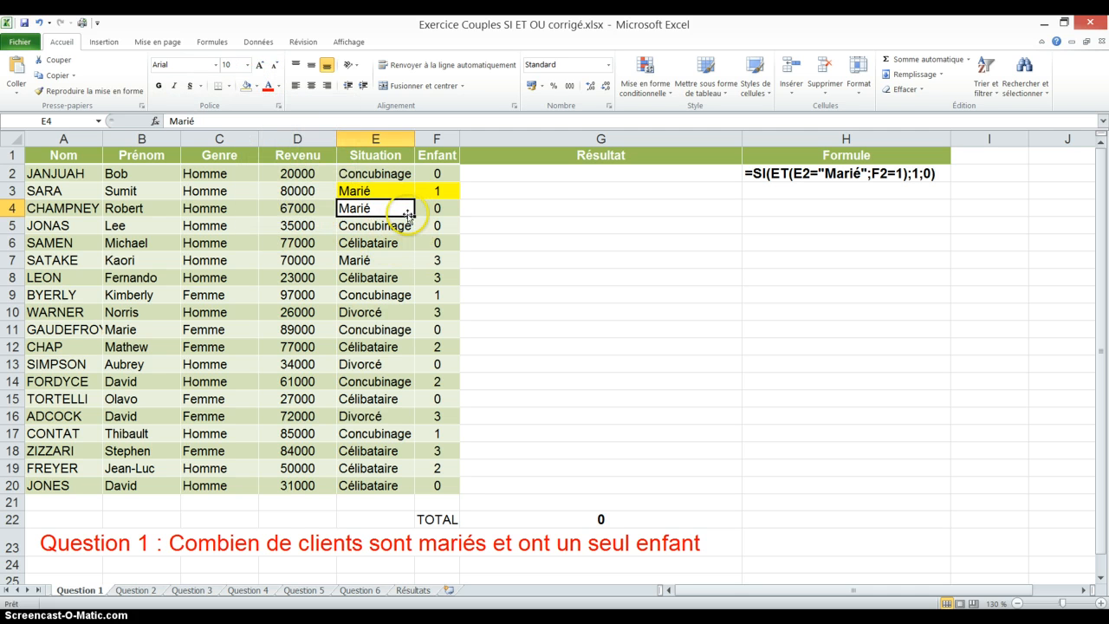
click(373, 194)
click(429, 196)
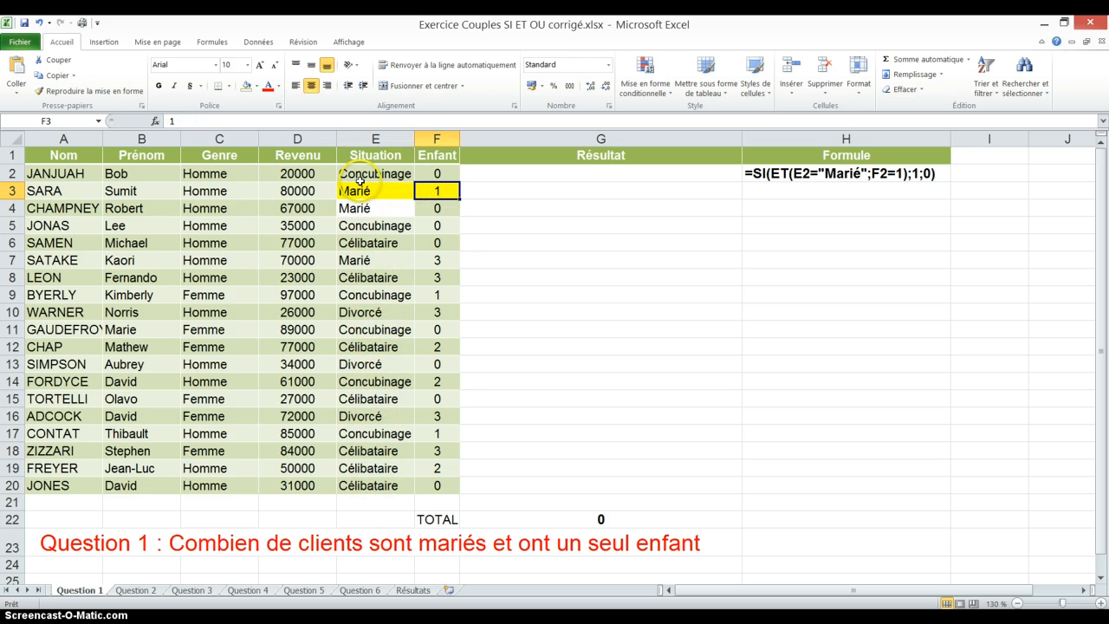
- Begin the formula =si(et( in G2 and bring up the function arguments for ET, clear of the formula cells
click(502, 174)
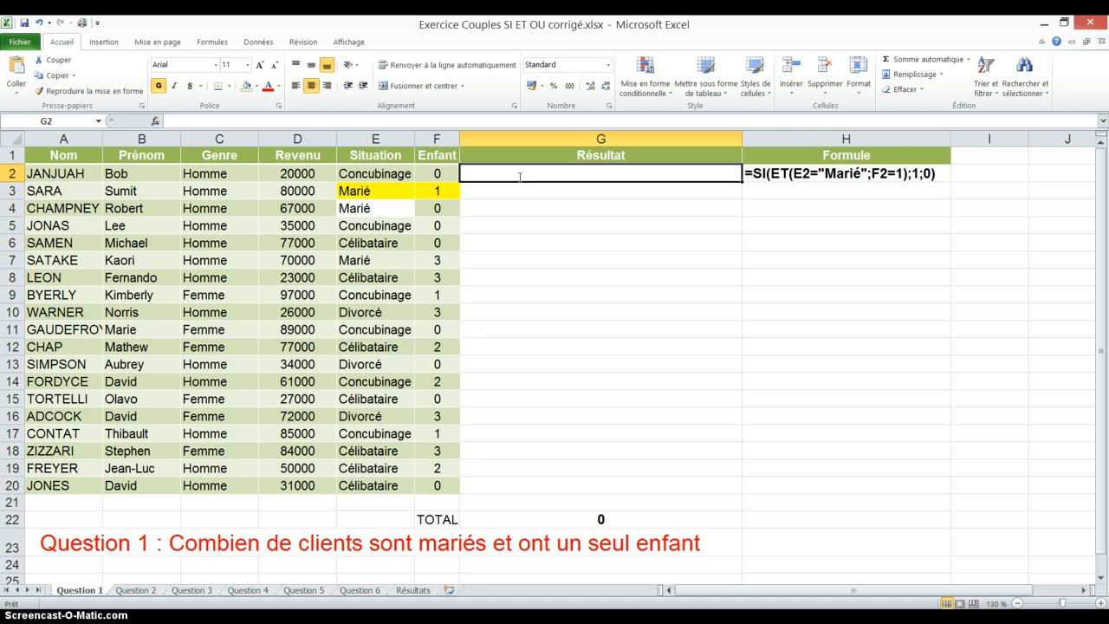
text(=si)
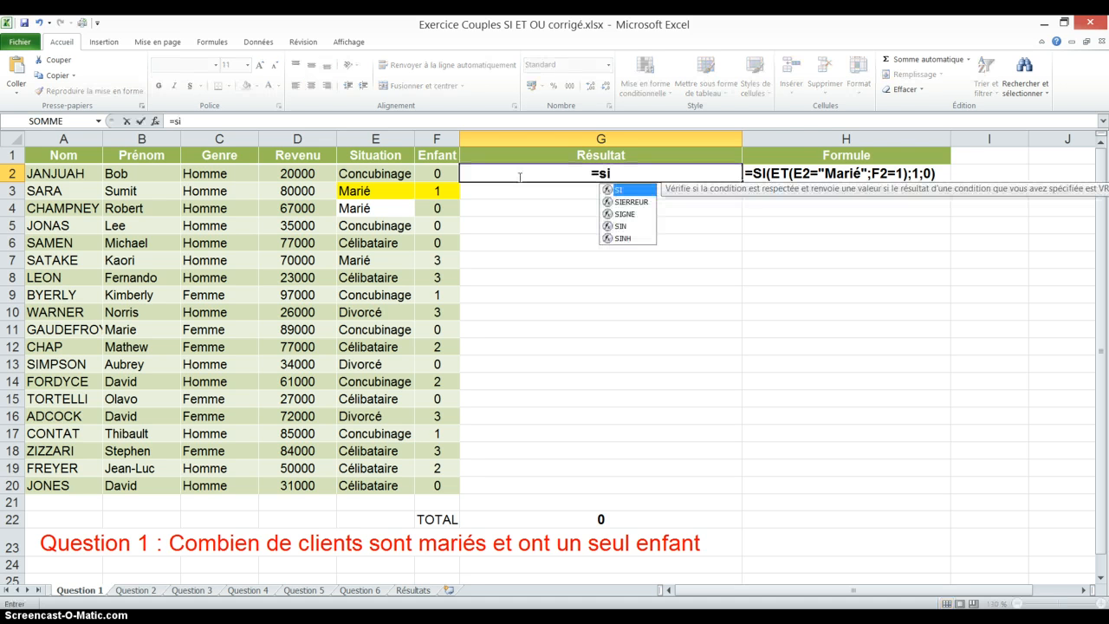
text((et)
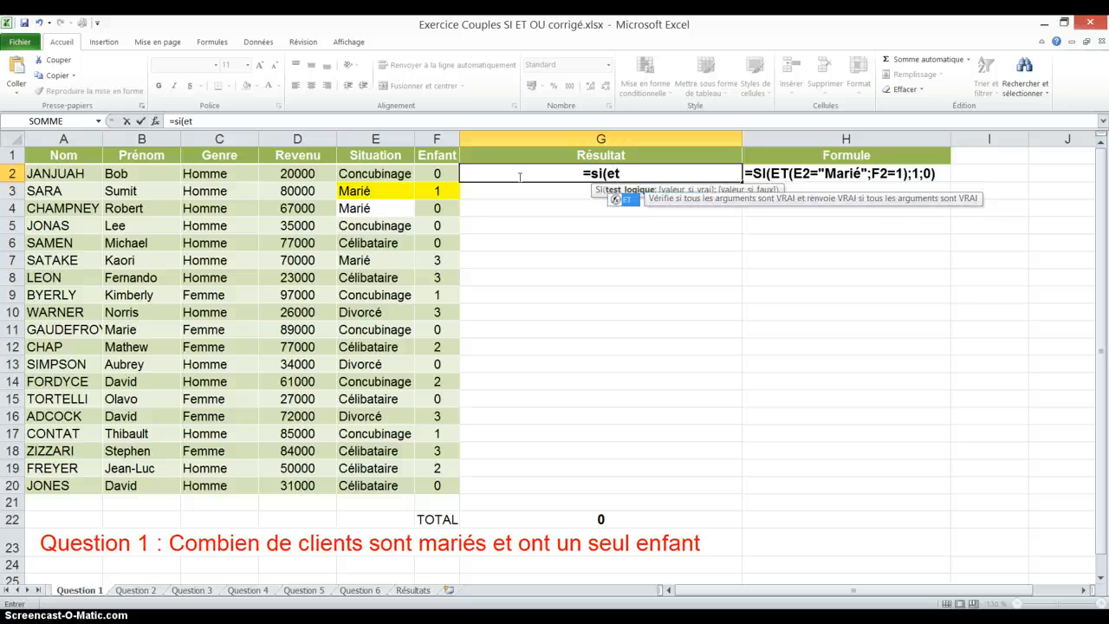
text(()
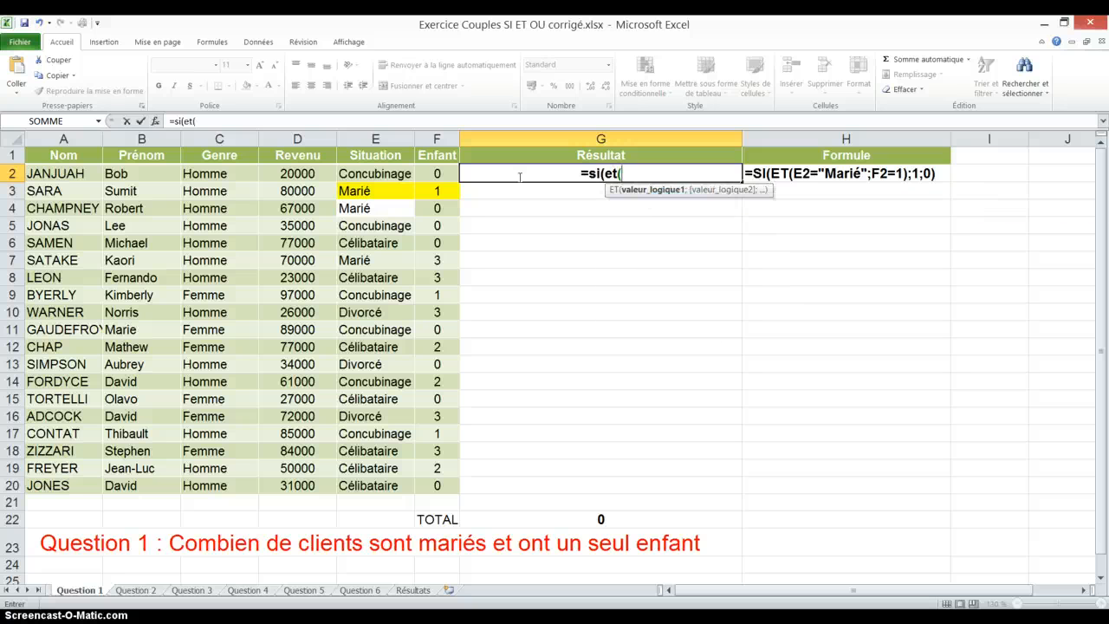
click(154, 122)
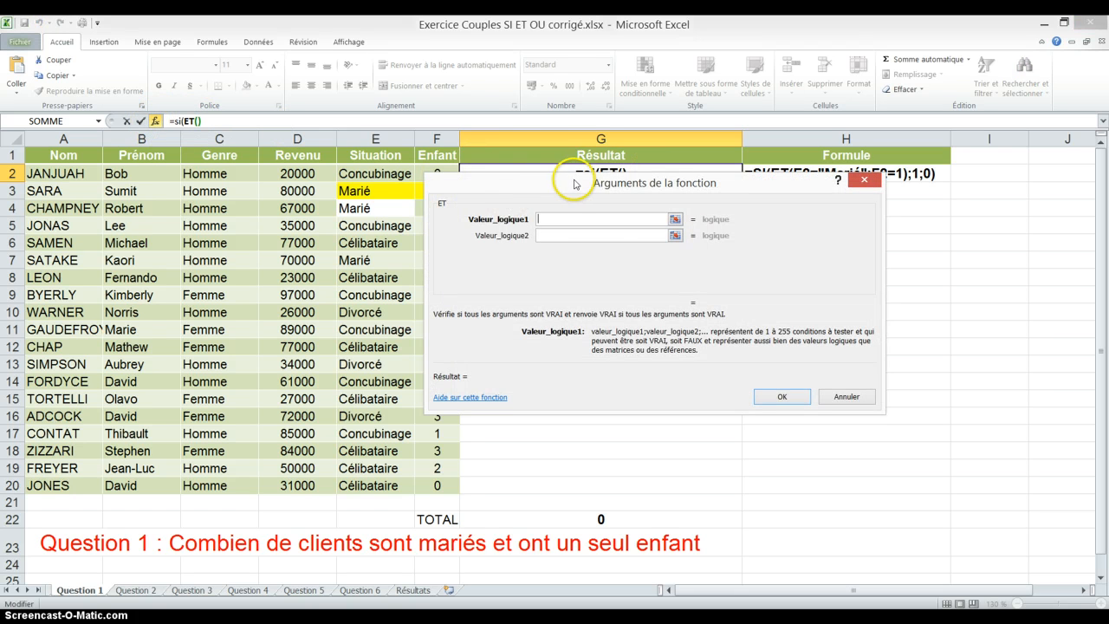
drag(572, 182, 619, 231)
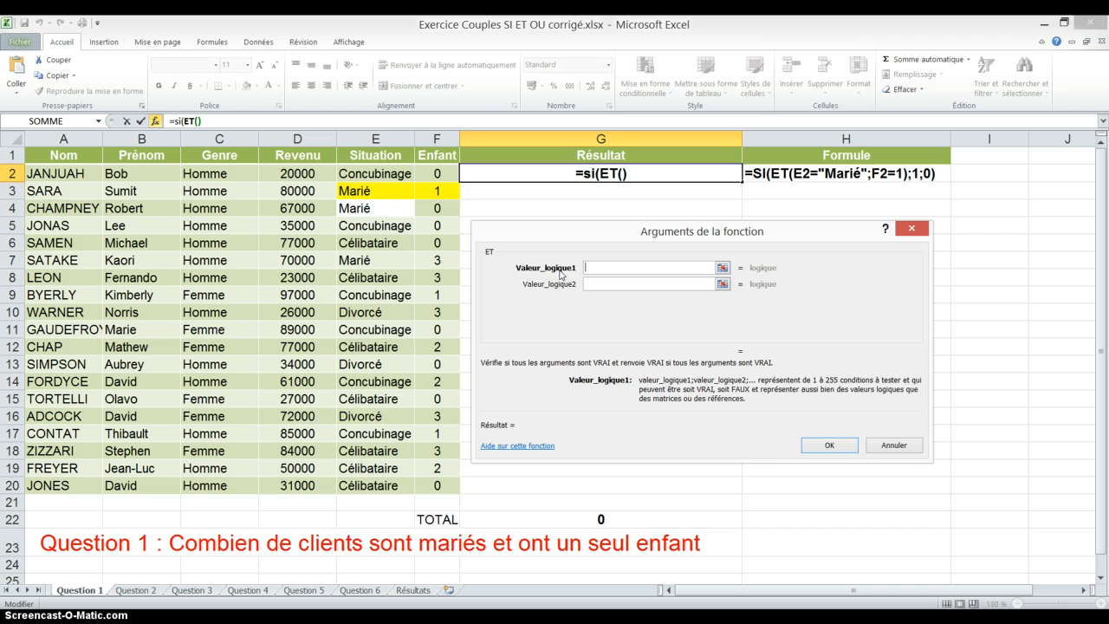
- Set the first logical condition of the ET function to E2="Marié"
click(361, 172)
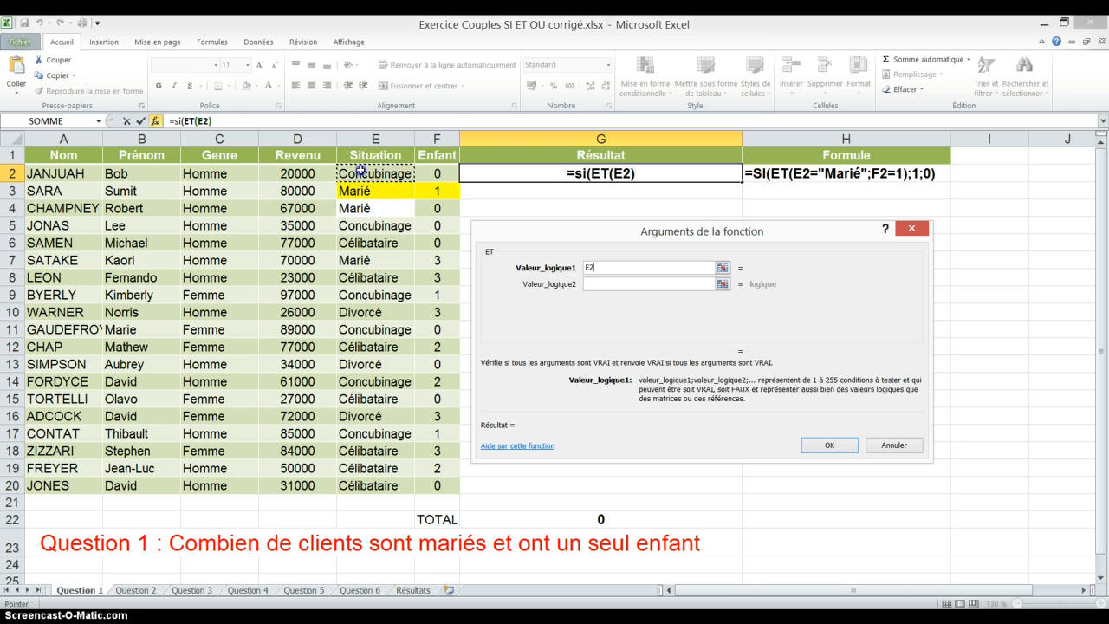
text(=)
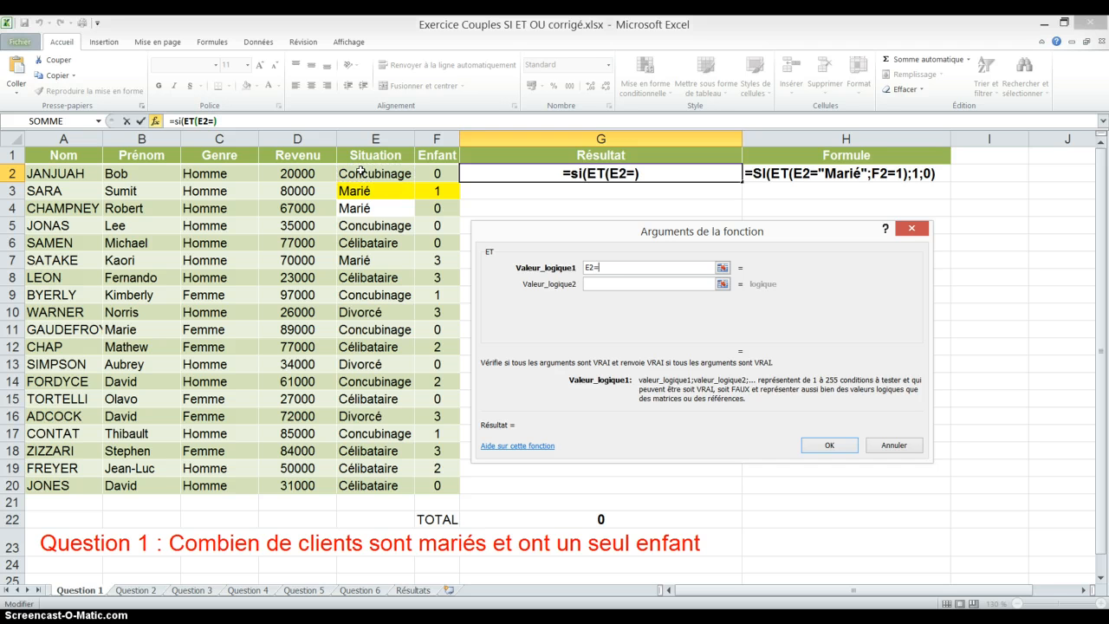
text("Marià)
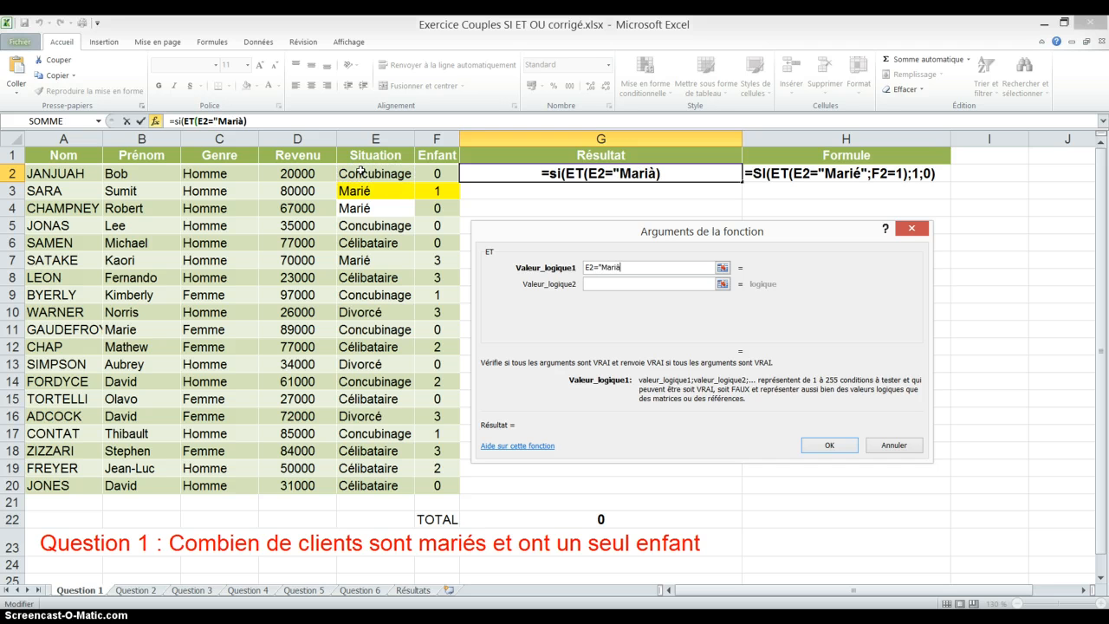
key(BackSpace)
text(é")
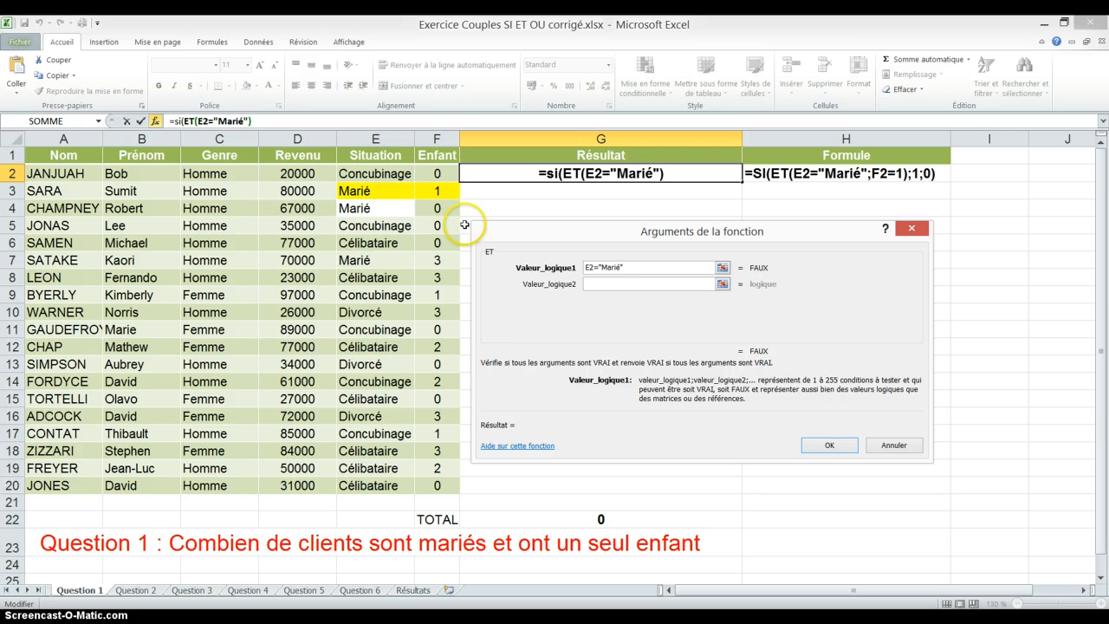
- Set the second logical condition of the ET function to F2=1
click(606, 284)
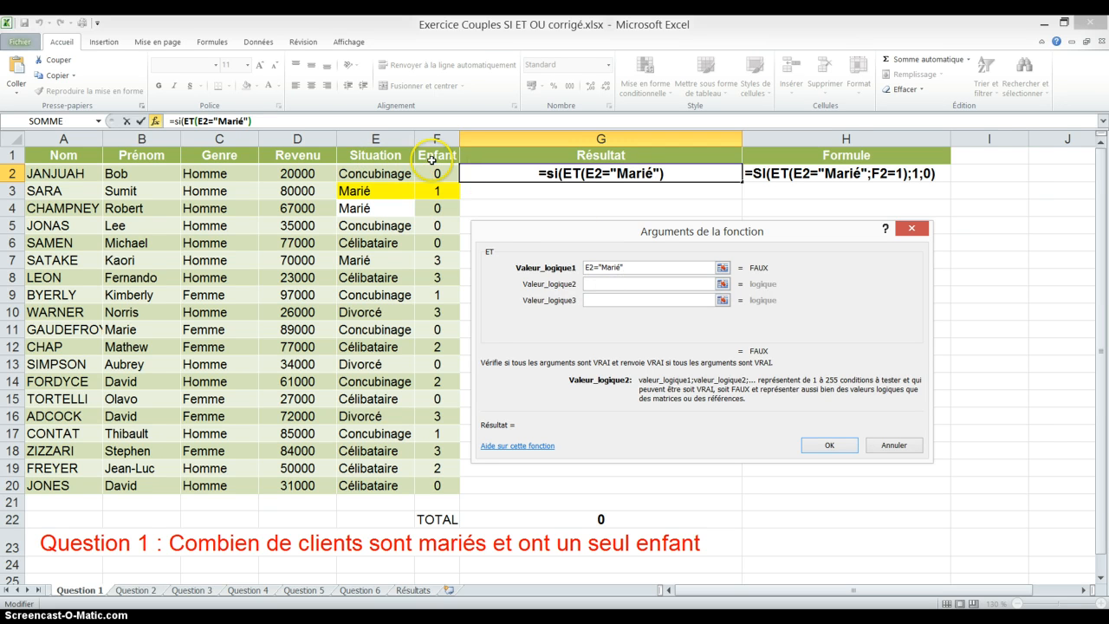
click(435, 172)
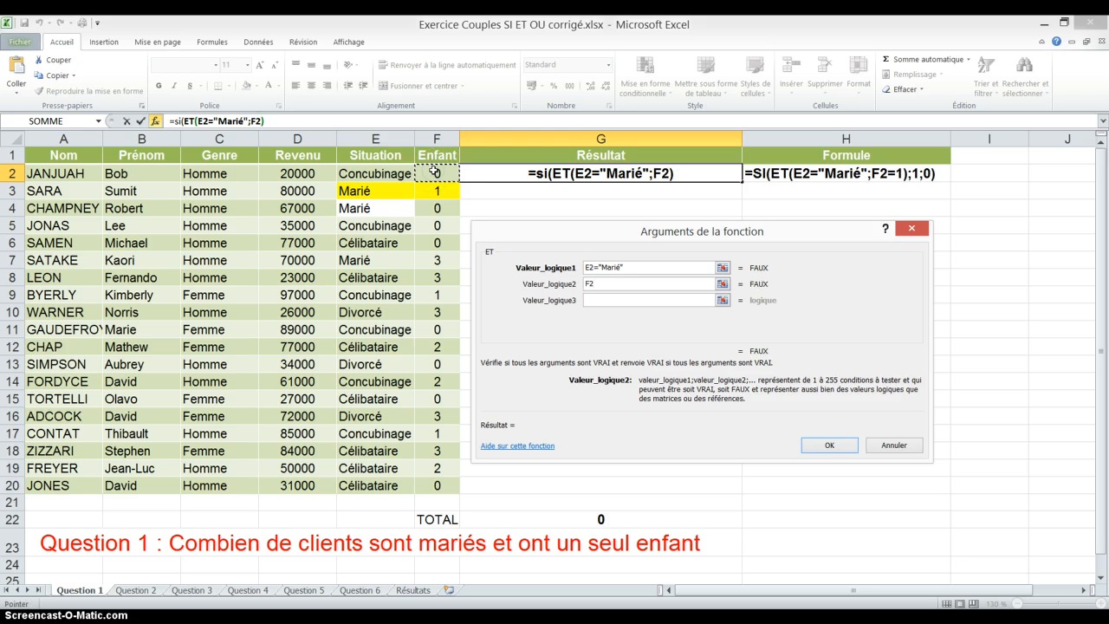
text(=1)
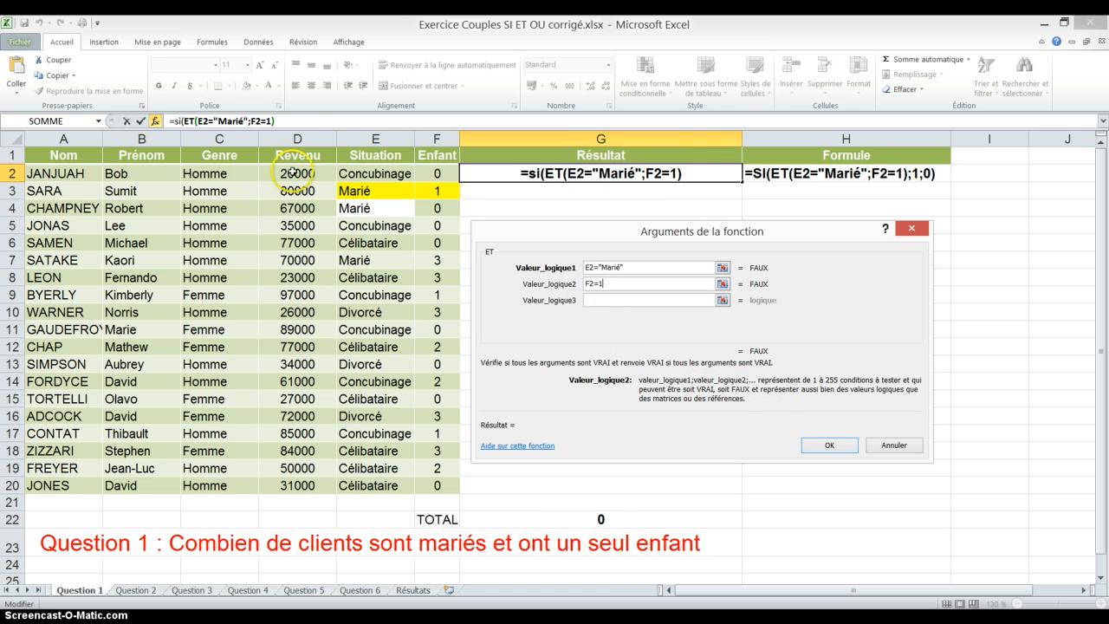
- Return to the outer SI function with a colon after the ET test, setting its value if true to 1 and if false to 0
click(294, 123)
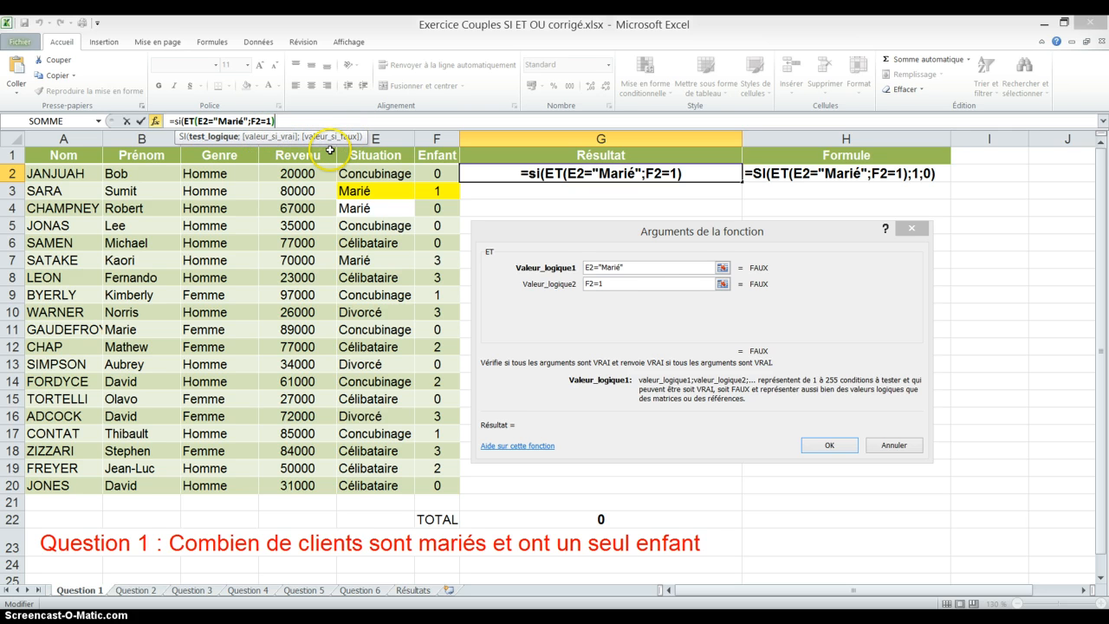
text(:)
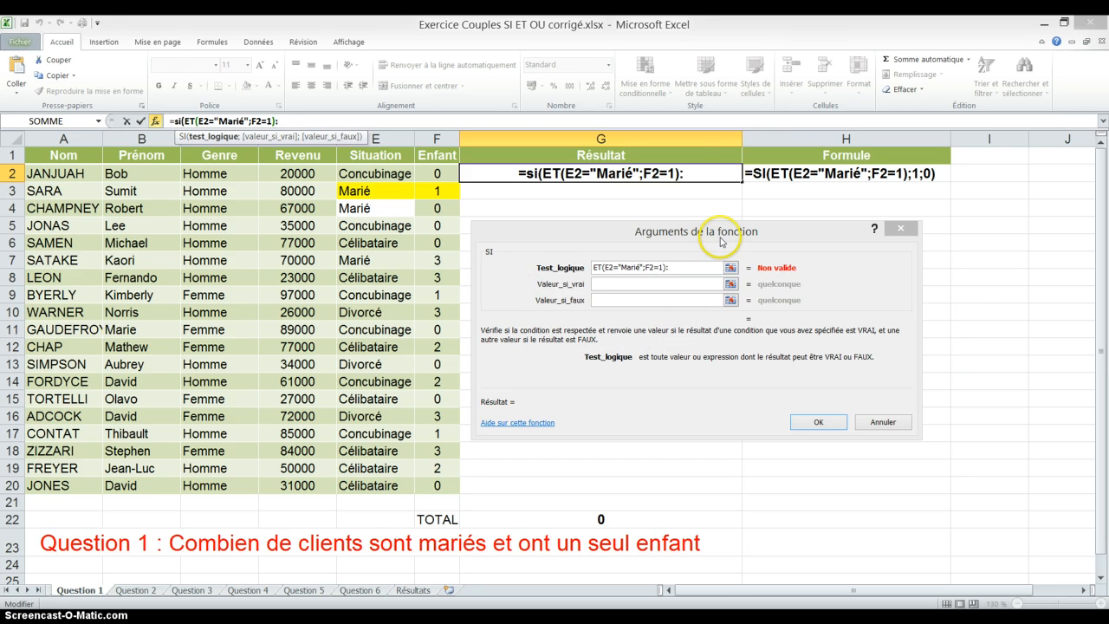
click(638, 286)
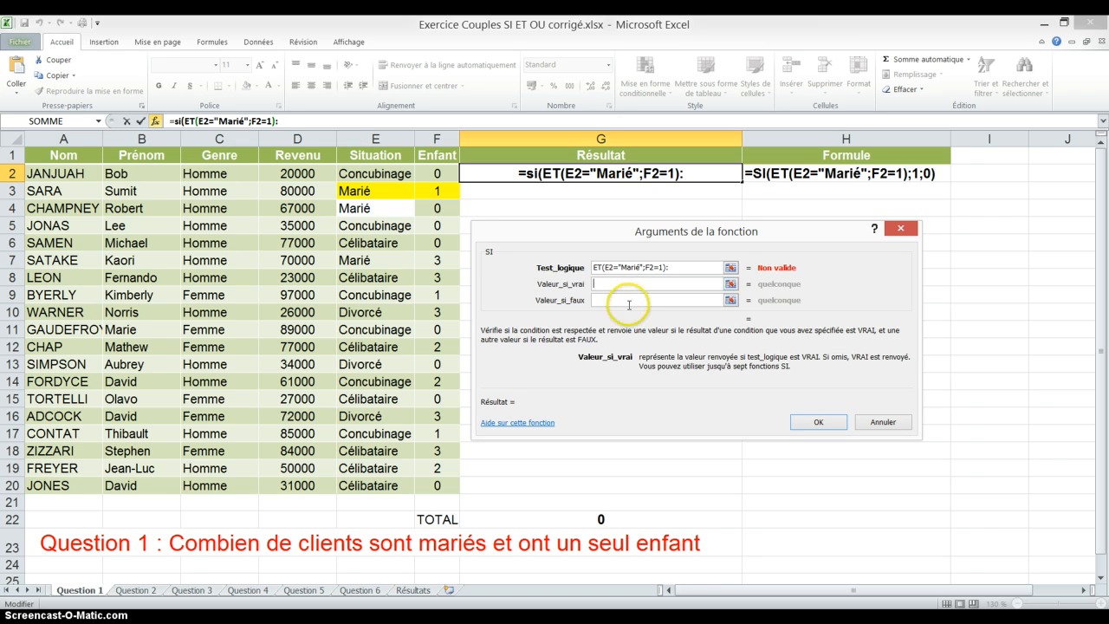
click(623, 298)
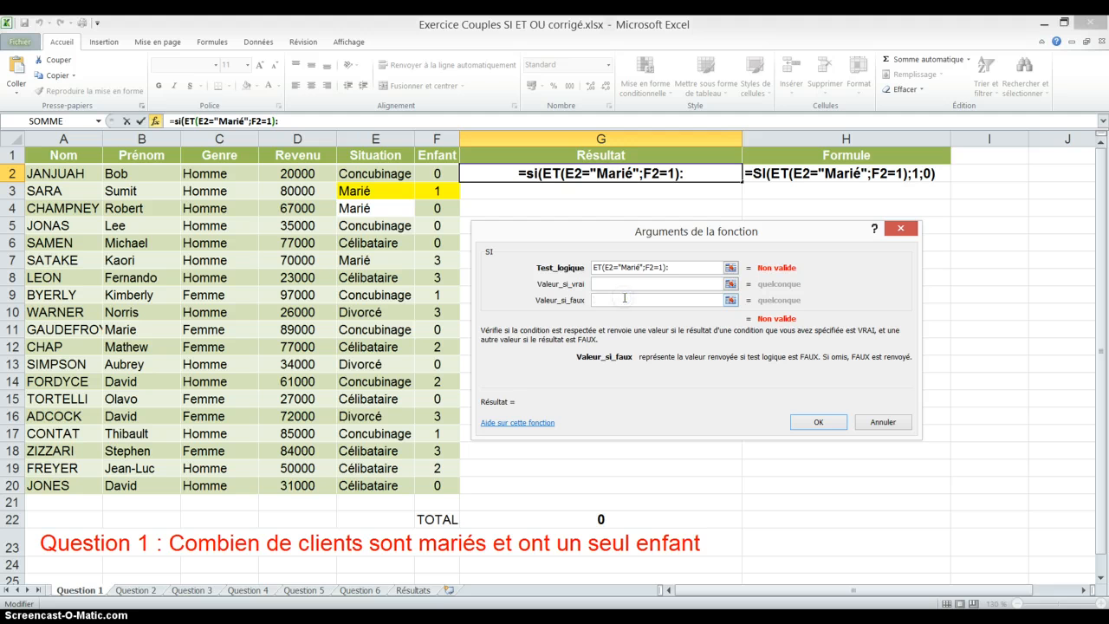
click(615, 285)
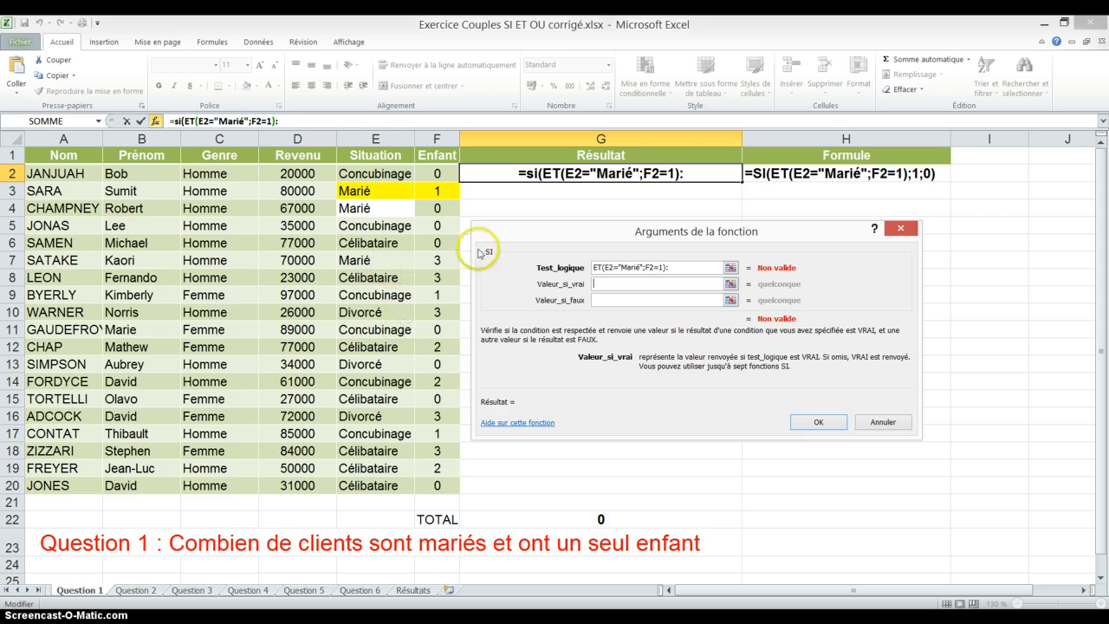
click(632, 279)
text(1)
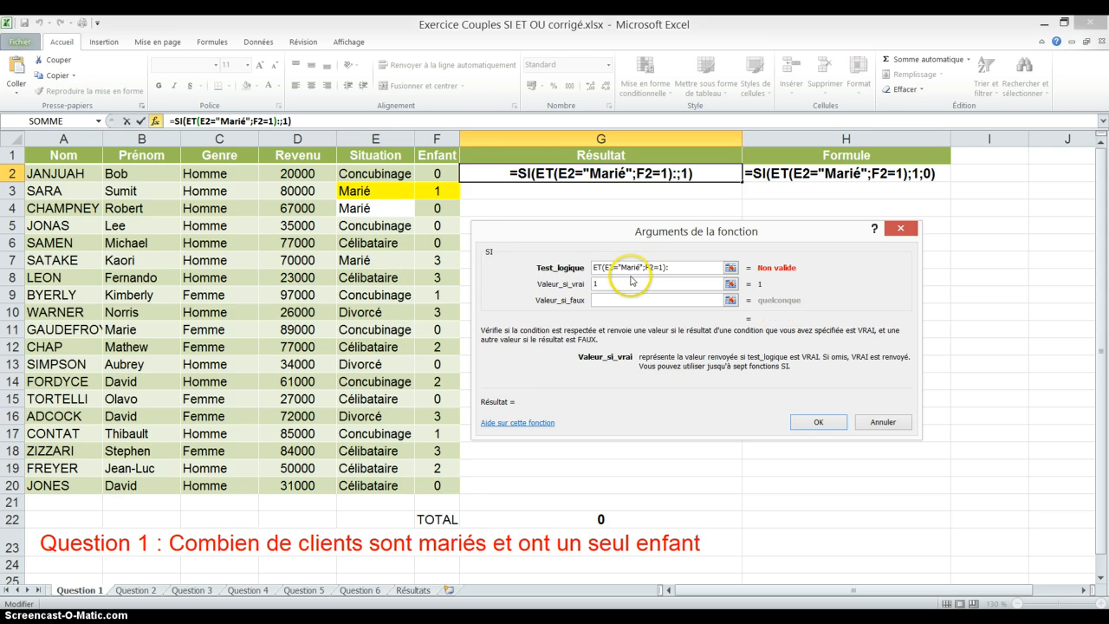
click(633, 302)
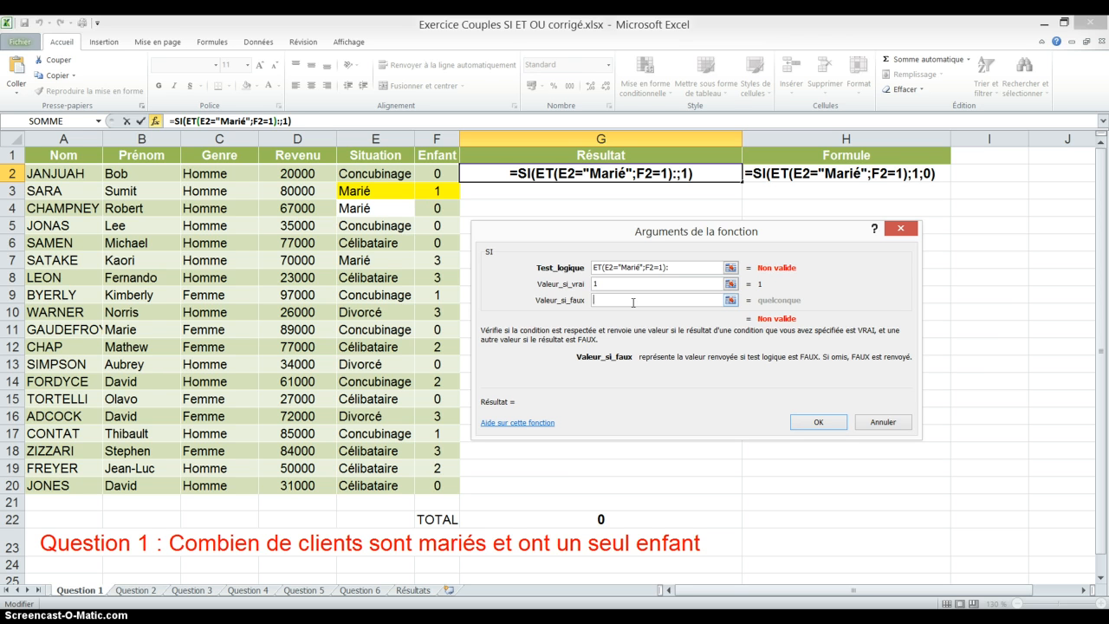
text(0)
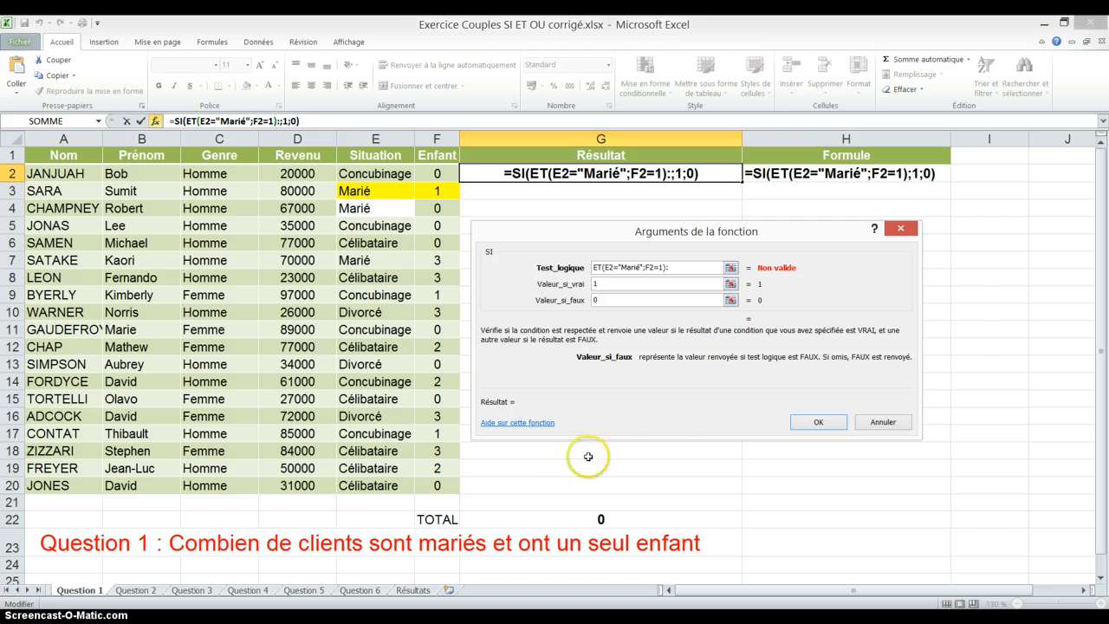
- Remove the stray colon after the ET test and validate G2 as =SI(ET(E2="Marié";F2=1);1;0)
click(818, 422)
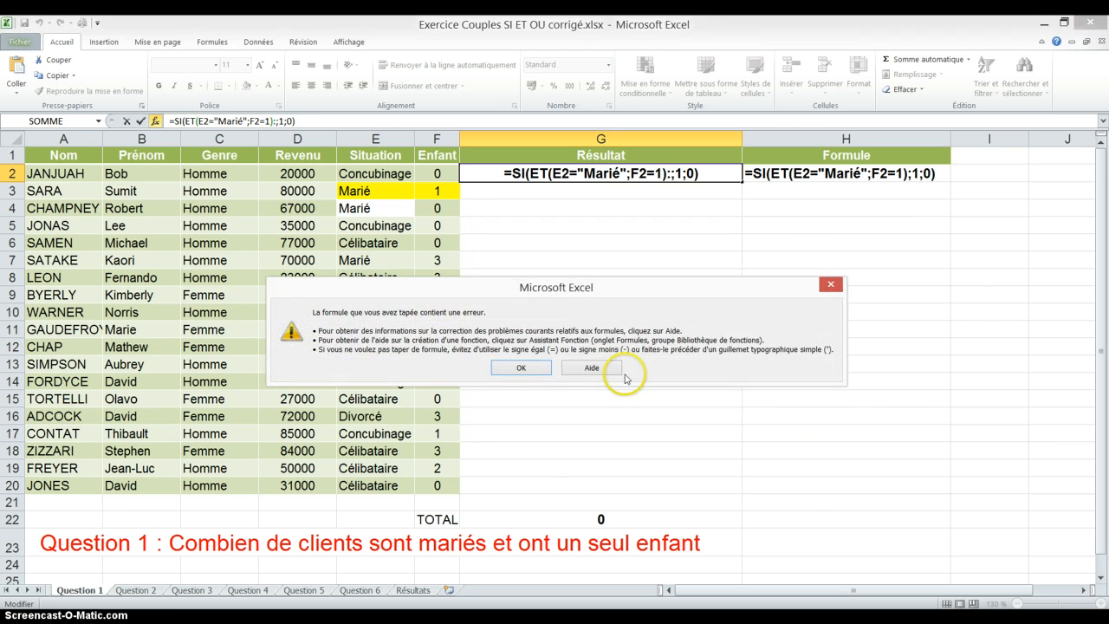
click(526, 368)
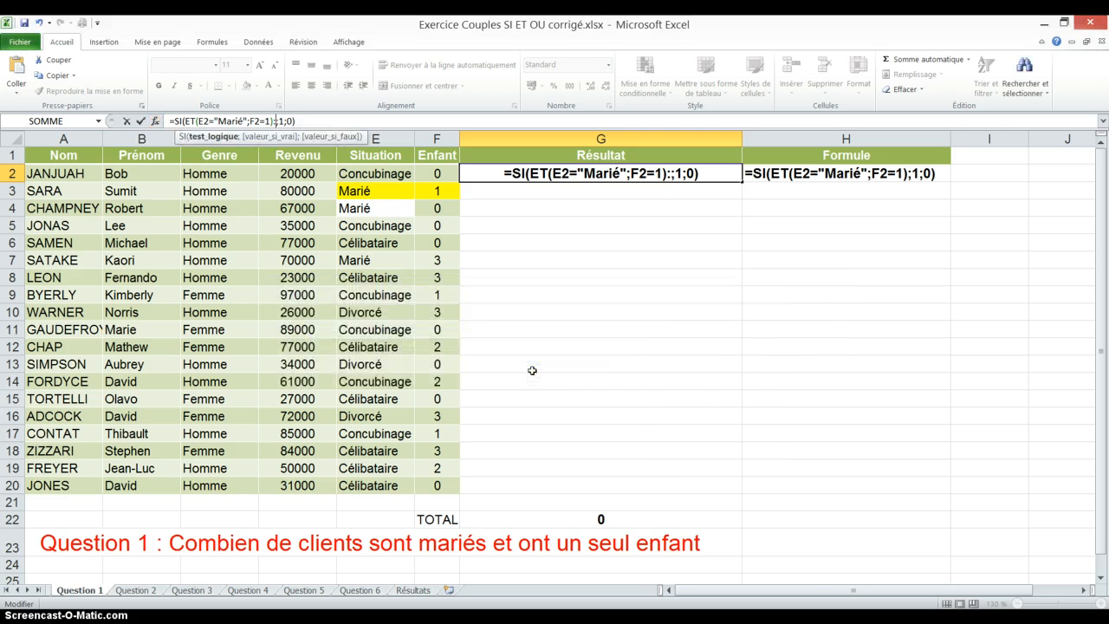
key(BackSpace)
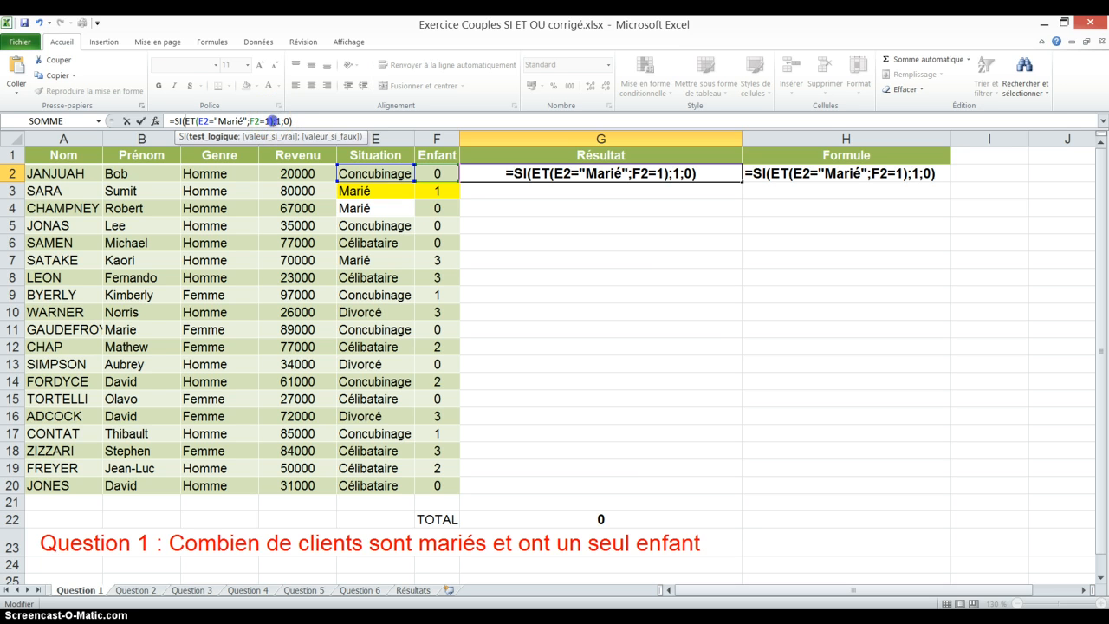
drag(272, 120, 187, 115)
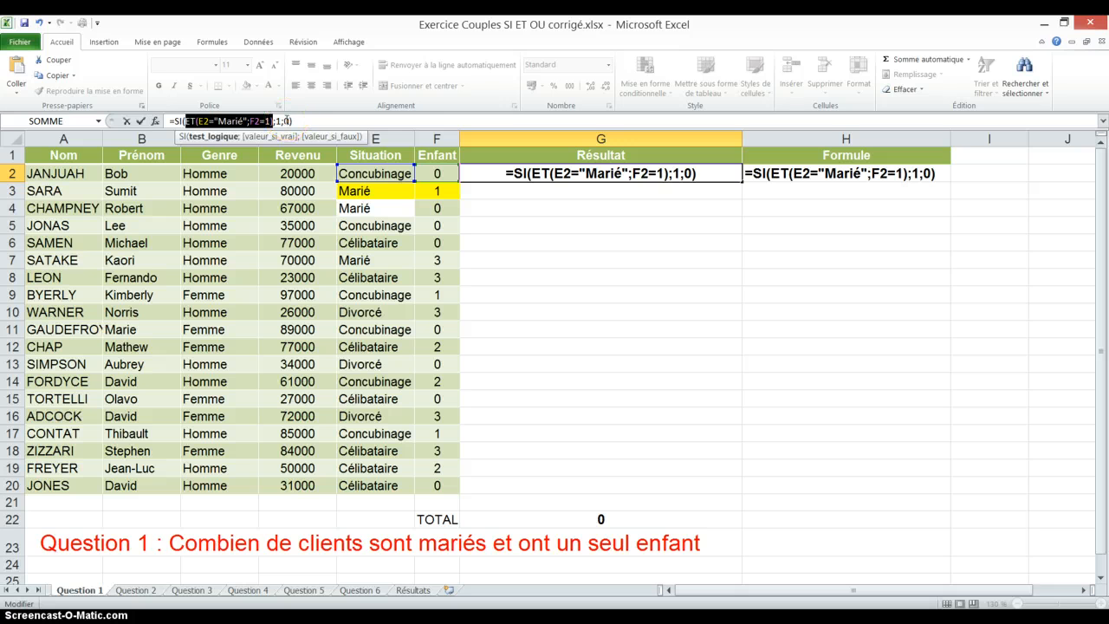
key(Return)
- Copy the formula from G2 down to G19 and check the cell references of the copied formula in G3
click(632, 175)
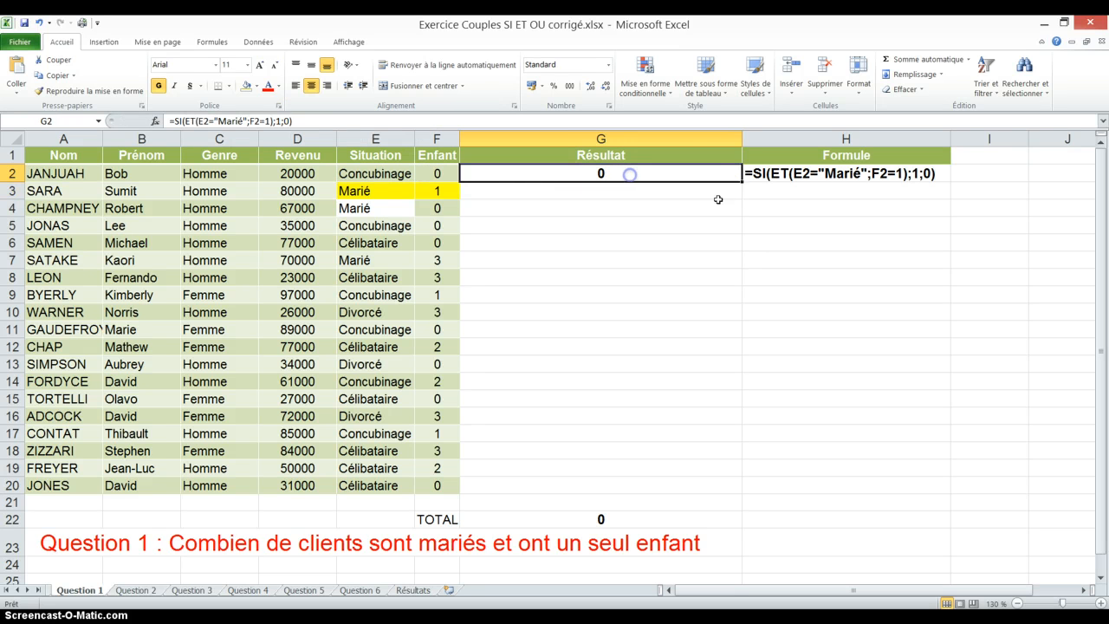
drag(741, 180, 662, 462)
click(649, 191)
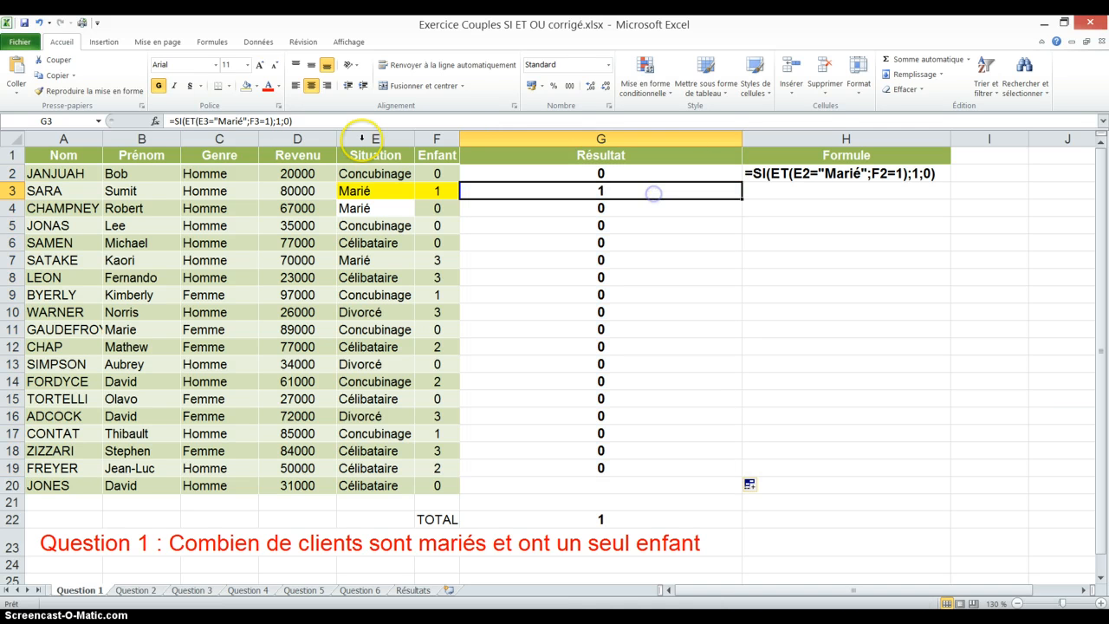
click(257, 121)
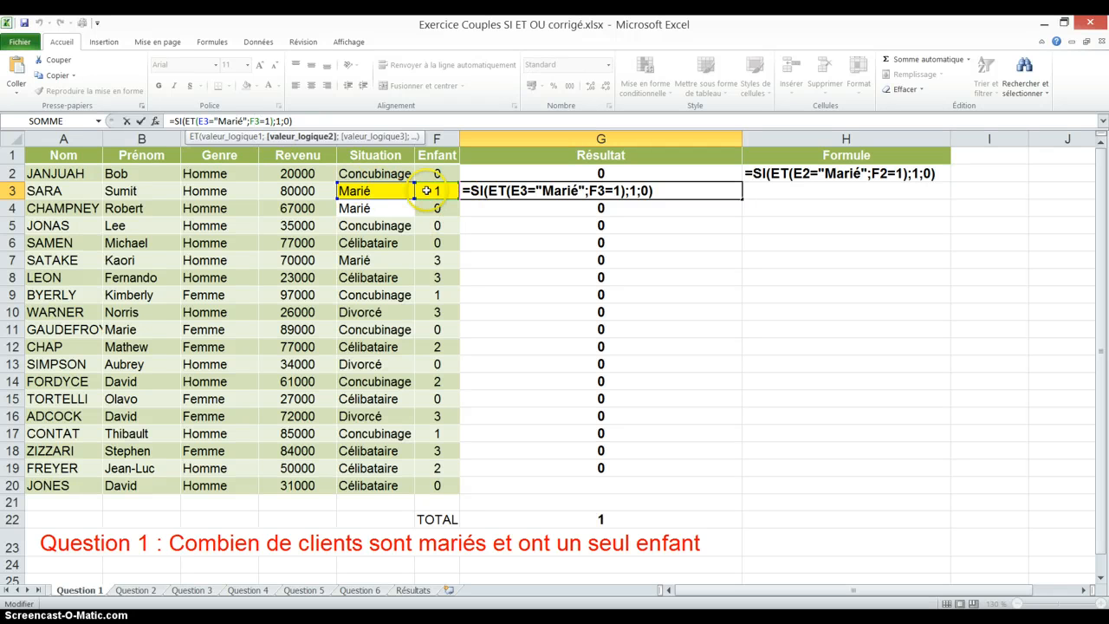
key(Return)
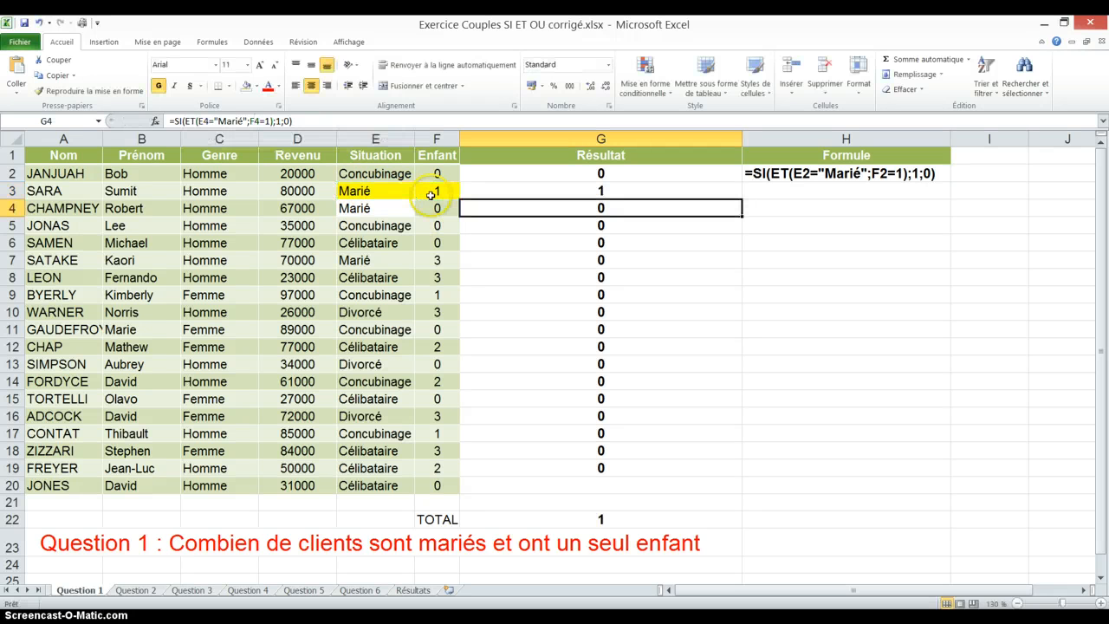